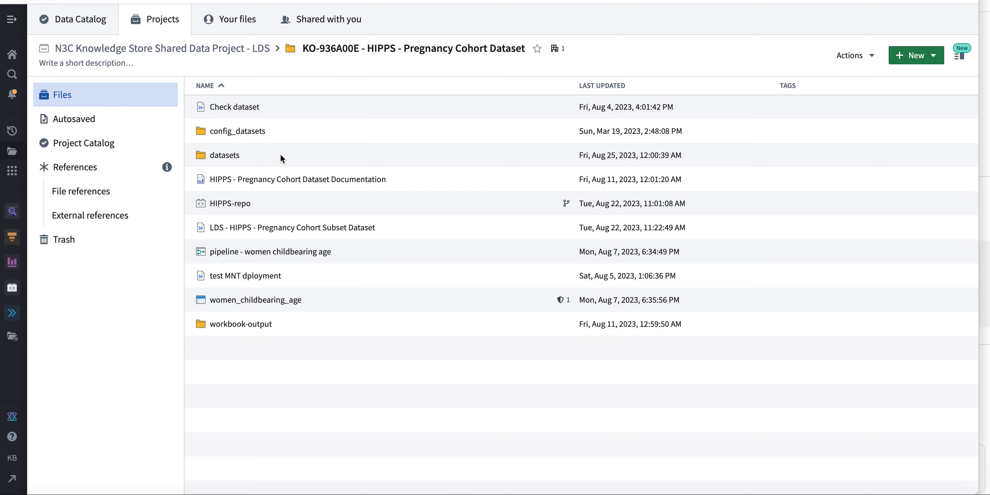
- Browse the datasets folder, including Derive_Initial_Pregnant_Cohort and Merge_Episodes_and_Apply_ESD, and return to the KO-936A00E - HIPPS project folder
{"action": "left_click", "coordinate": [227, 158]}
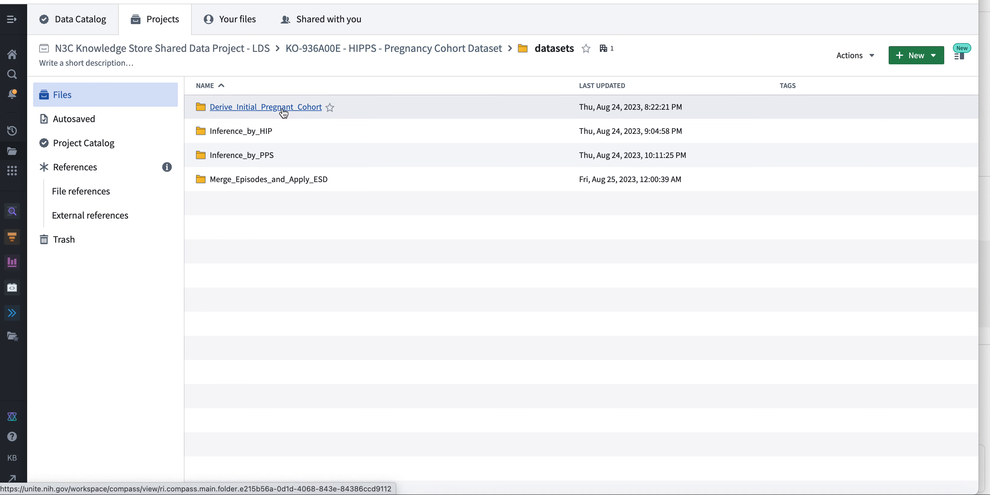
{"action": "left_click", "coordinate": [252, 108]}
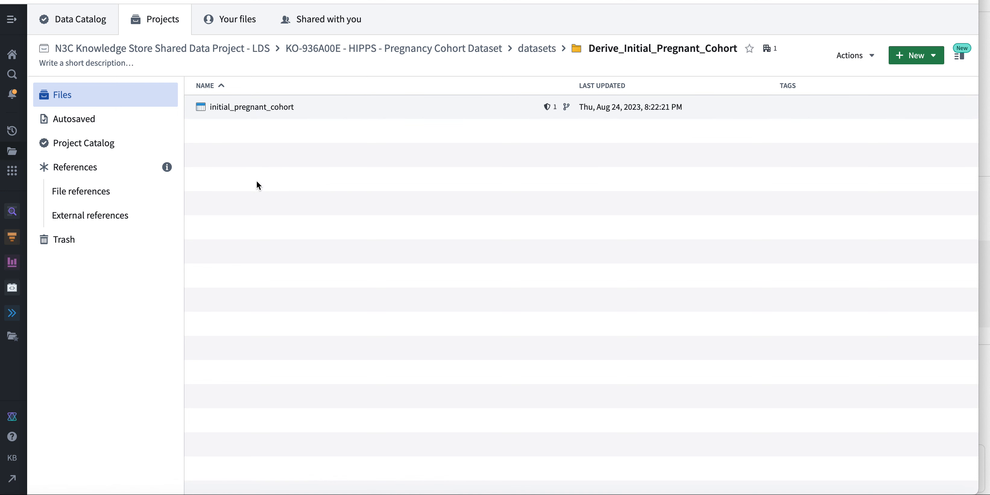
{"action": "left_click", "coordinate": [538, 53]}
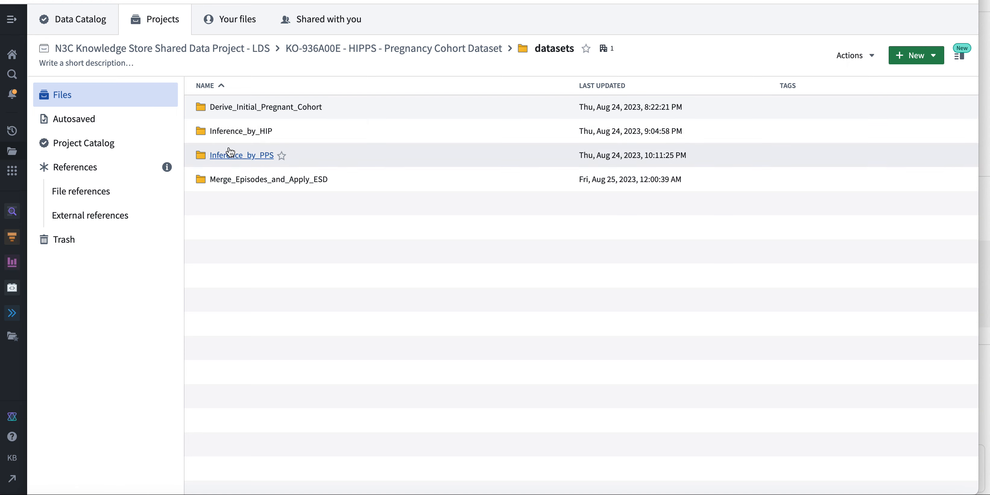
{"action": "left_click", "coordinate": [246, 180]}
{"action": "left_click", "coordinate": [234, 155]}
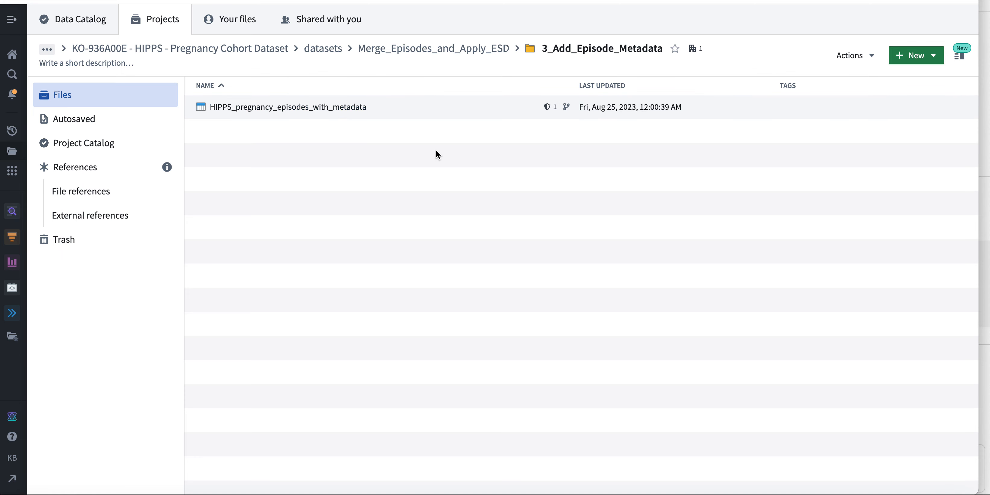
{"action": "left_click", "coordinate": [332, 54]}
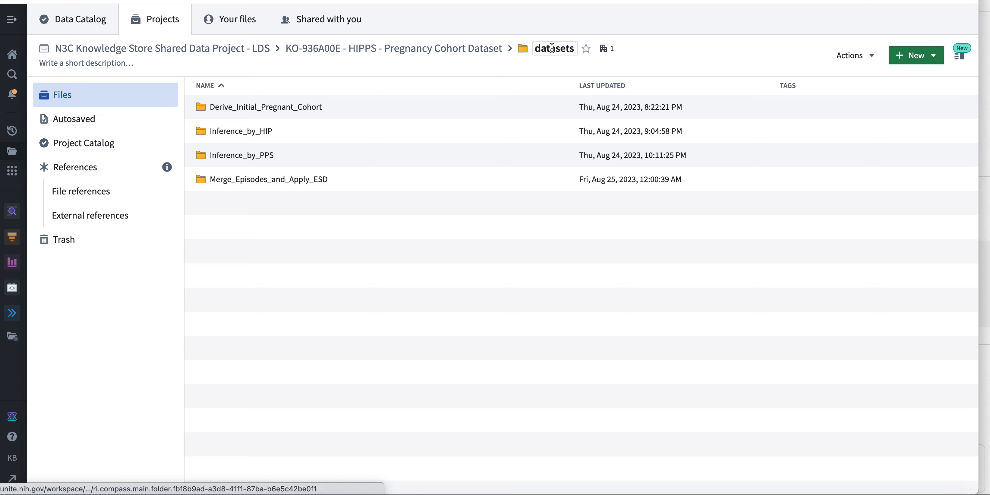
{"action": "left_click", "coordinate": [481, 50]}
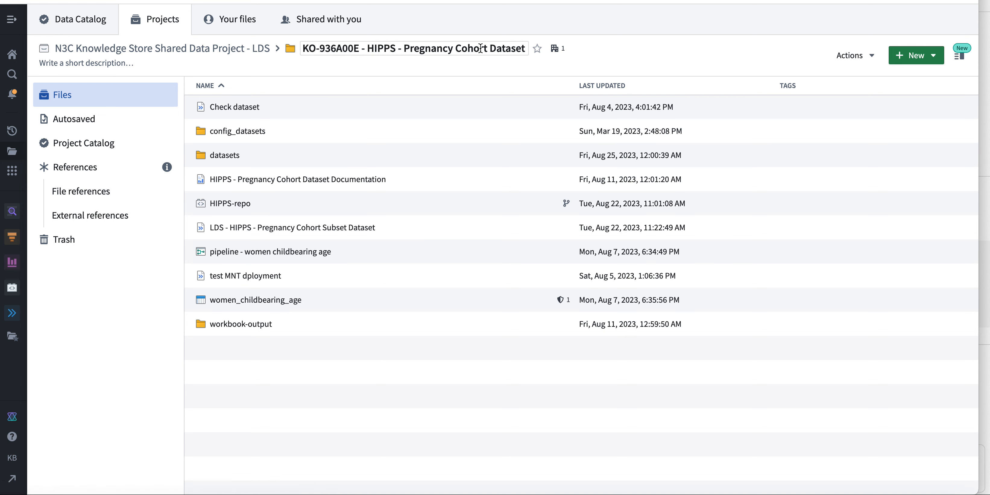
- Explore the data lineage of the datasets folder and add the parent datasets of initial_pregnant_cohort to the graph
{"action": "right_click", "coordinate": [276, 157]}
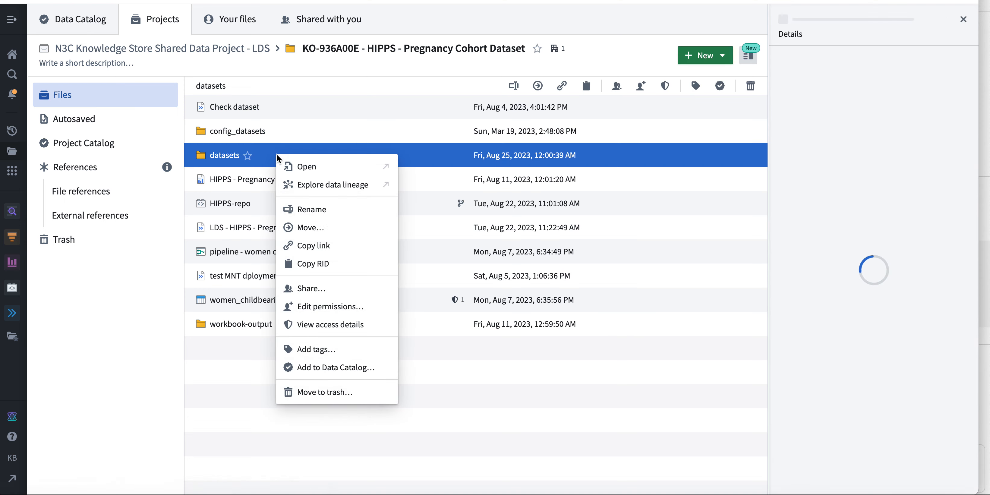
{"action": "left_click", "coordinate": [341, 188]}
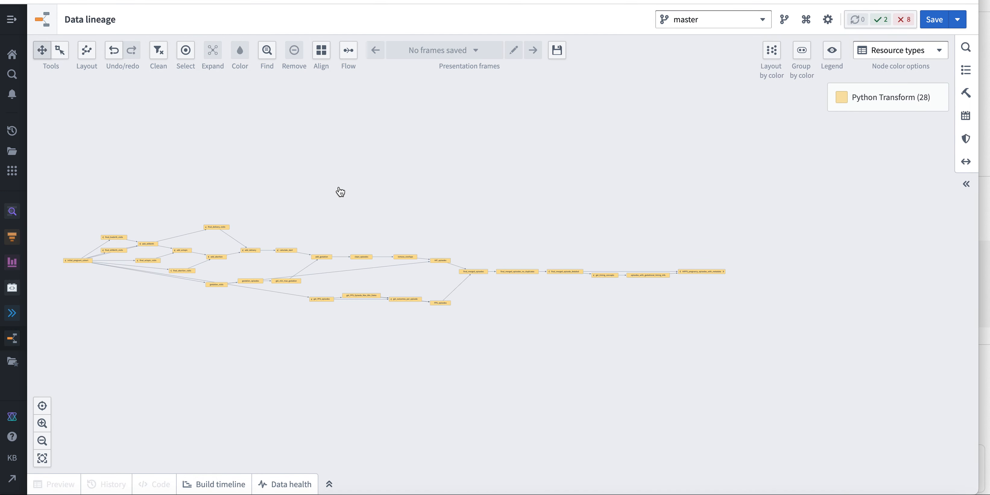
{"action": "left_click_drag", "start_coordinate": [263, 193], "coordinate": [347, 170]}
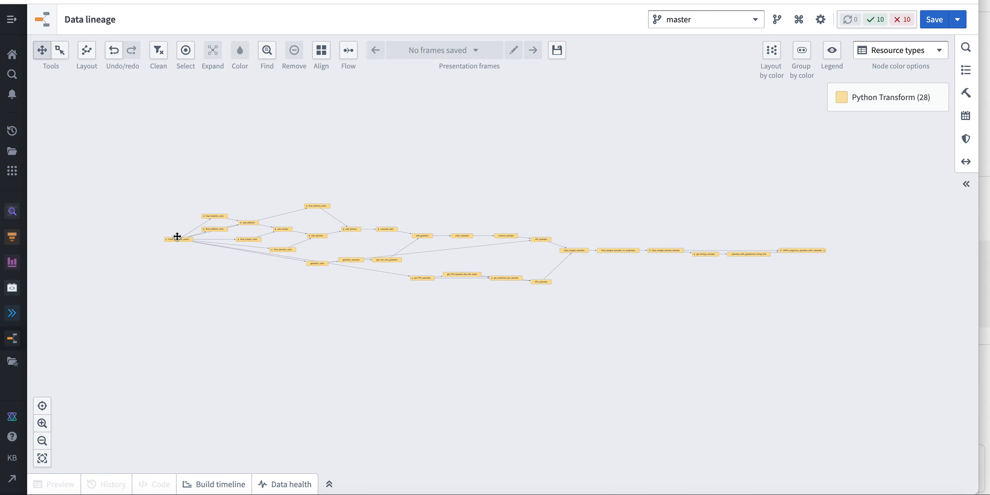
{"action": "left_click", "coordinate": [168, 241]}
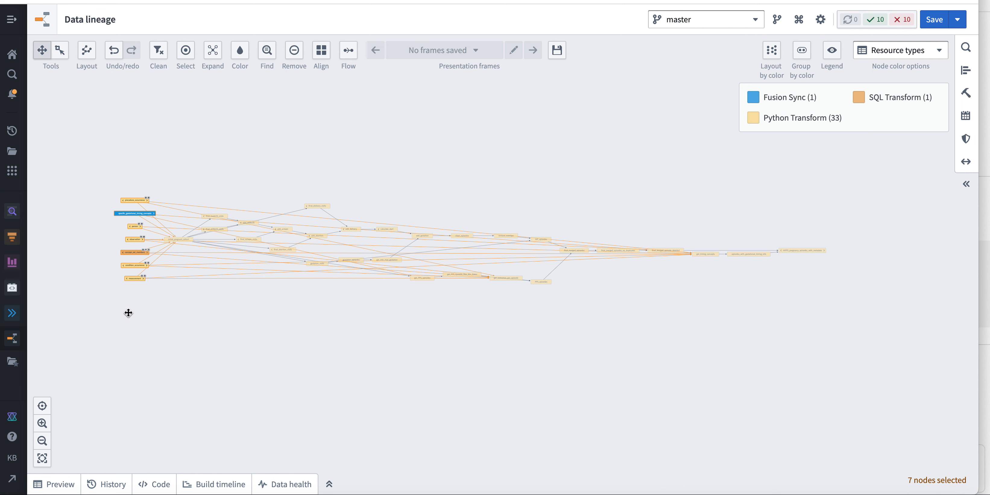
{"action": "left_click", "coordinate": [144, 342]}
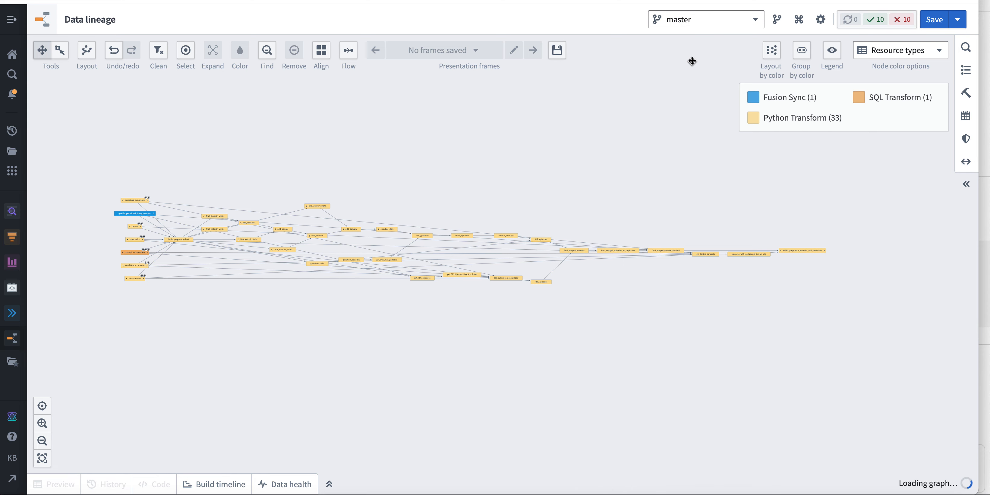
{"action": "left_click", "coordinate": [760, 17]}
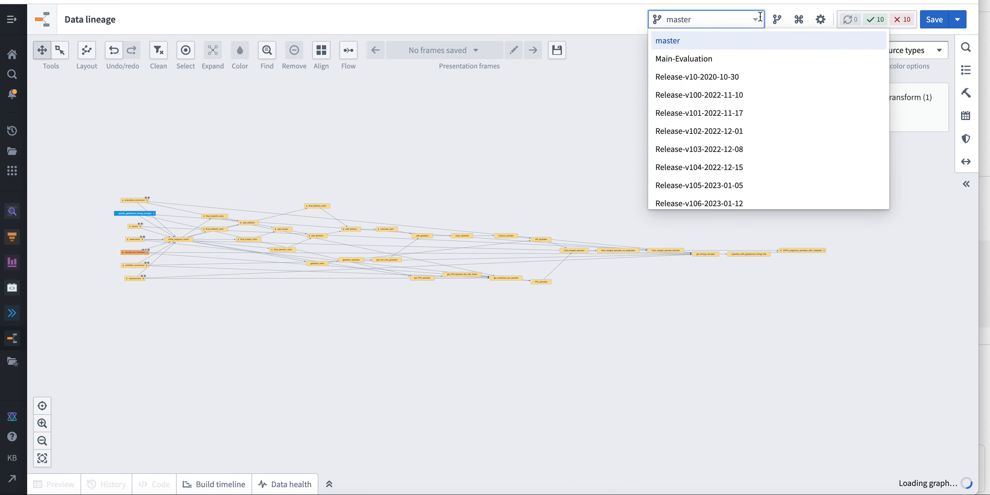
{"action": "type", "text": "129"}
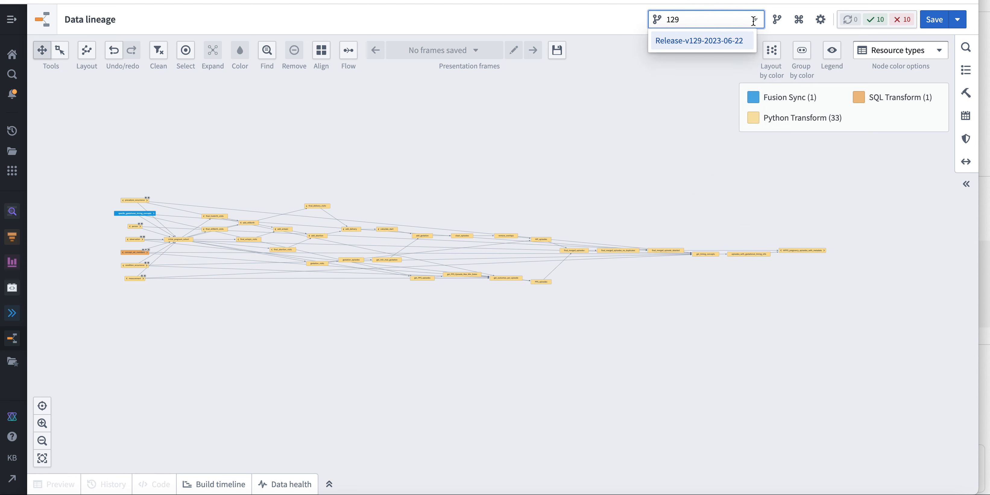
{"action": "left_click", "coordinate": [701, 44]}
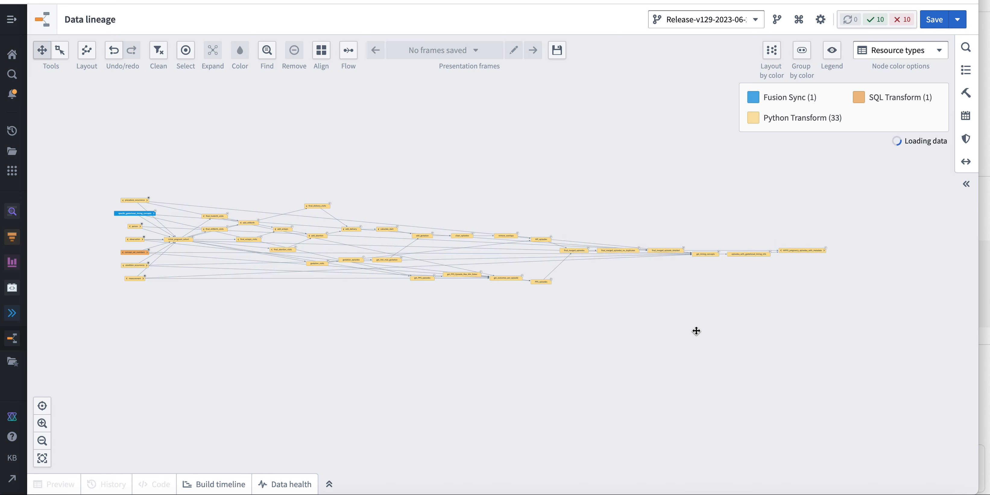
{"action": "key", "text": "shift"}
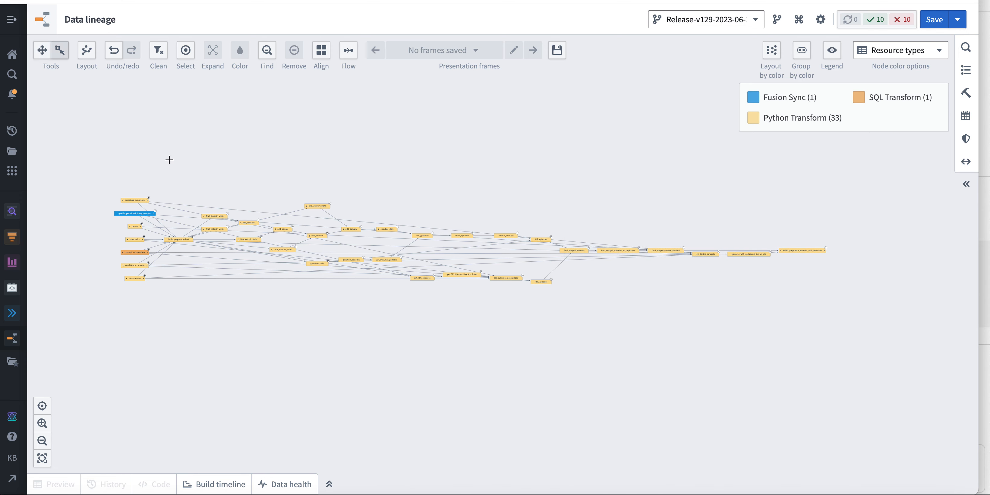
{"action": "left_click_drag", "start_coordinate": [157, 158], "coordinate": [292, 265]}
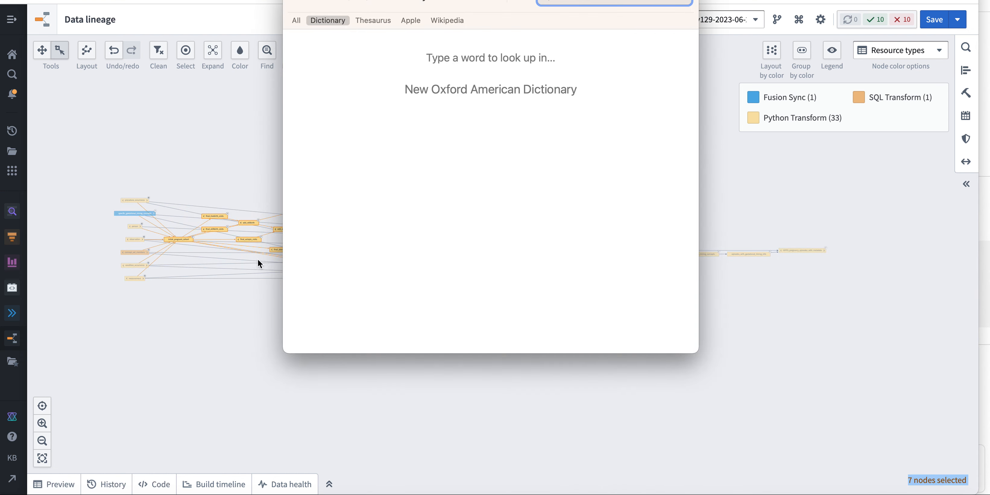
{"action": "left_click", "coordinate": [298, 0]}
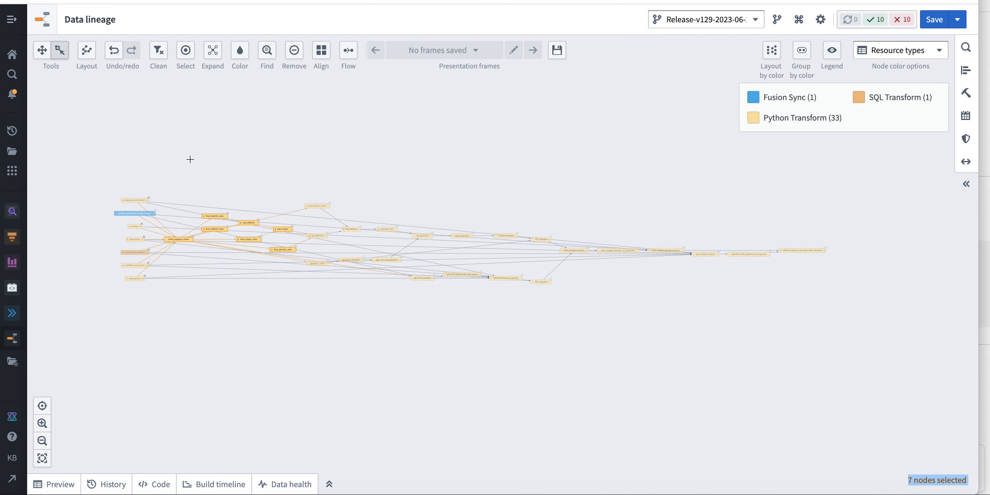
{"action": "left_click", "coordinate": [190, 159]}
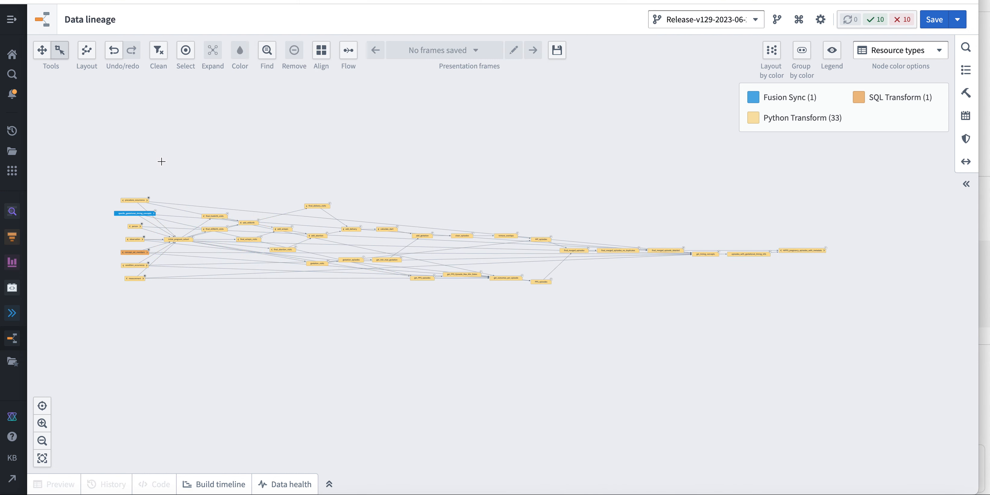
- Select all pipeline datasets downstream of the source tables and preview a build with the "Selected dataset(s) only" strategy
{"action": "left_click_drag", "start_coordinate": [161, 161], "coordinate": [867, 330]}
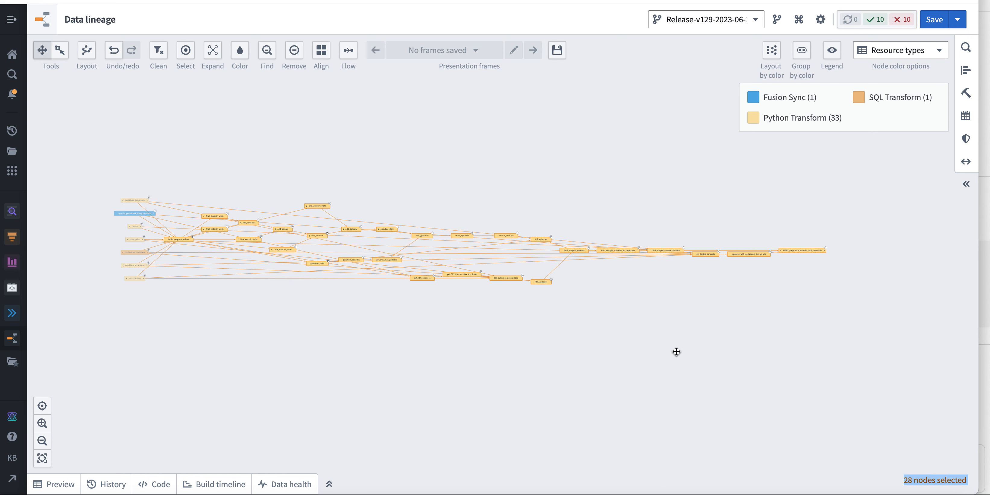
{"action": "left_click", "coordinate": [970, 94]}
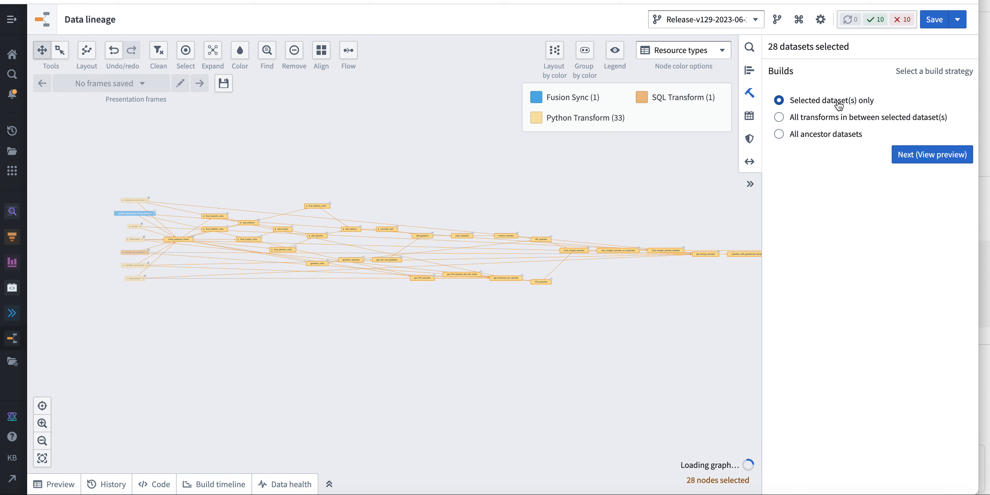
{"action": "left_click", "coordinate": [915, 155]}
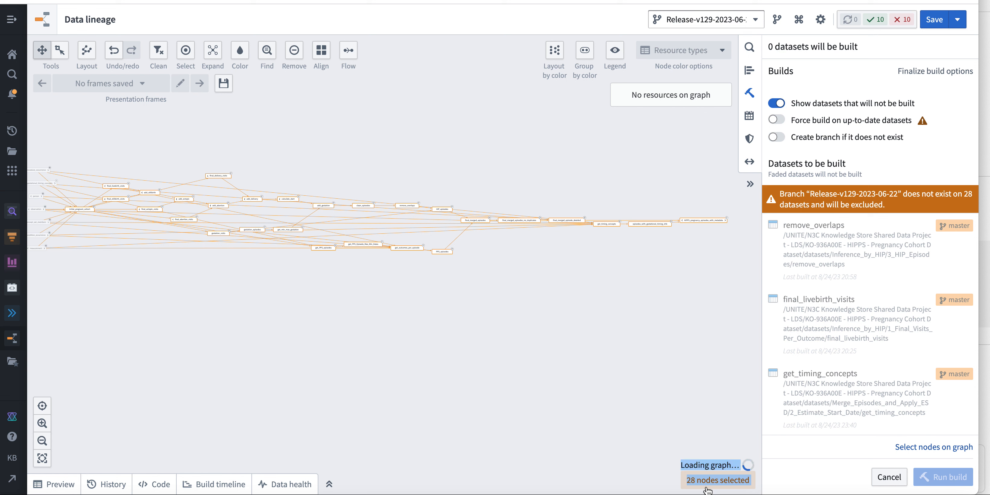
- Enable creating the branch if it does not exist, review the datasets to be built, and run the build
{"action": "left_click", "coordinate": [779, 137]}
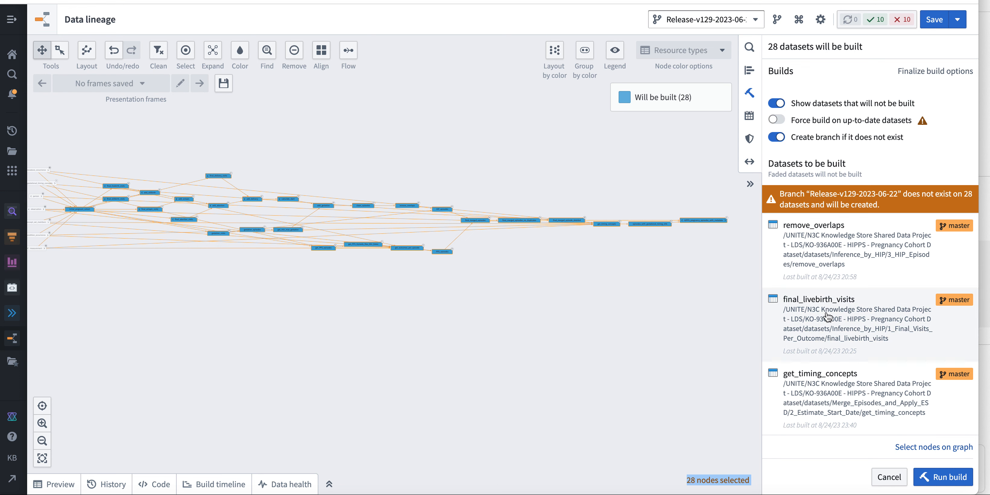
{"action": "scroll", "coordinate": [828, 316], "scroll_direction": "down", "scroll_amount": 10}
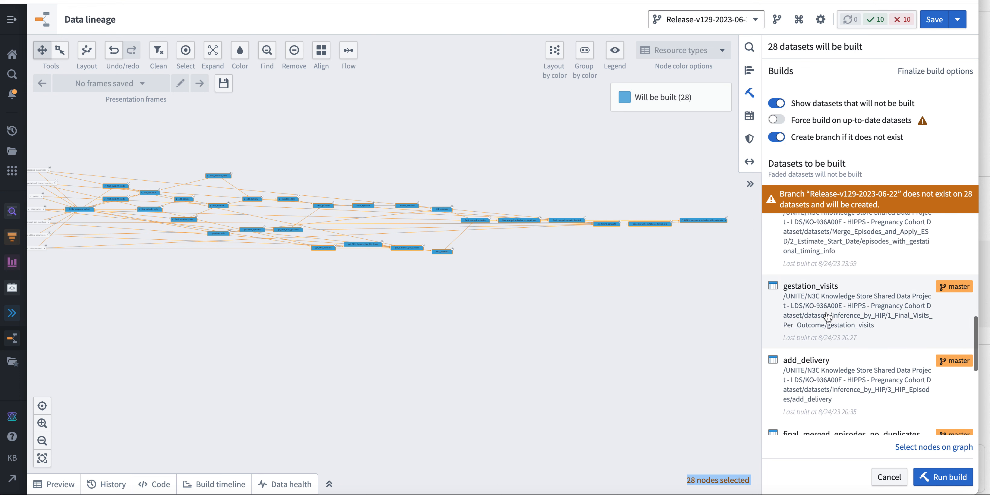
{"action": "scroll", "coordinate": [828, 316], "scroll_direction": "down", "scroll_amount": 10}
{"action": "scroll", "coordinate": [828, 316], "scroll_direction": "down", "scroll_amount": 10}
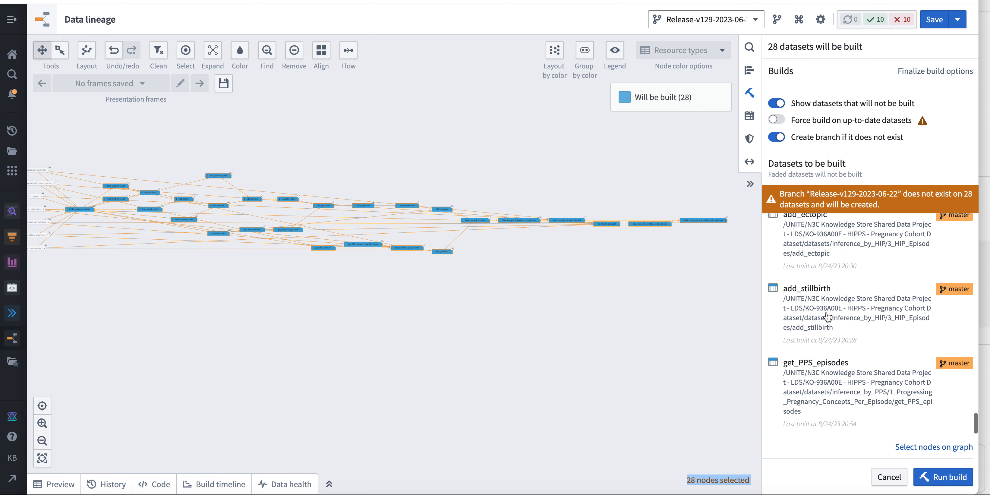
{"action": "mouse_move", "coordinate": [708, 225]}
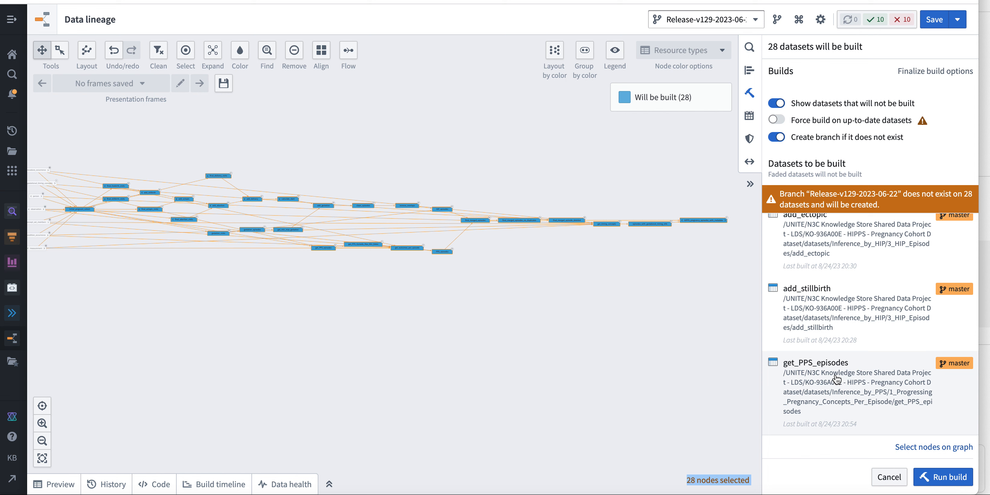
{"action": "left_click", "coordinate": [941, 479]}
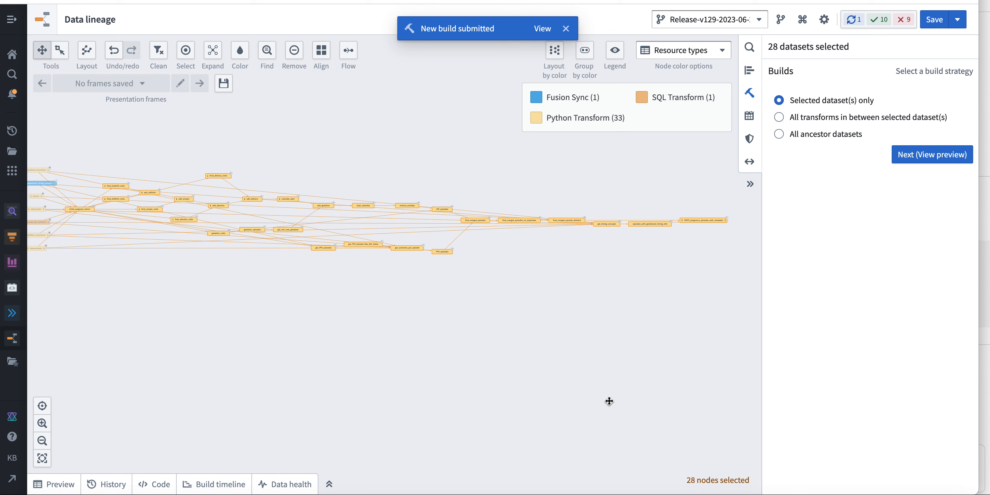
- Color the lineage graph nodes by build status
{"action": "left_click", "coordinate": [721, 54]}
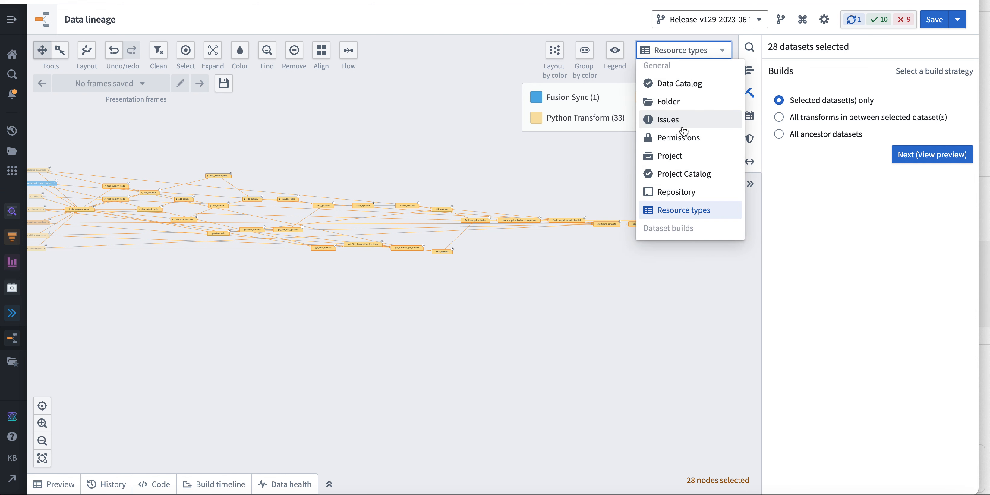
{"action": "scroll", "coordinate": [684, 131], "scroll_direction": "down", "scroll_amount": 2}
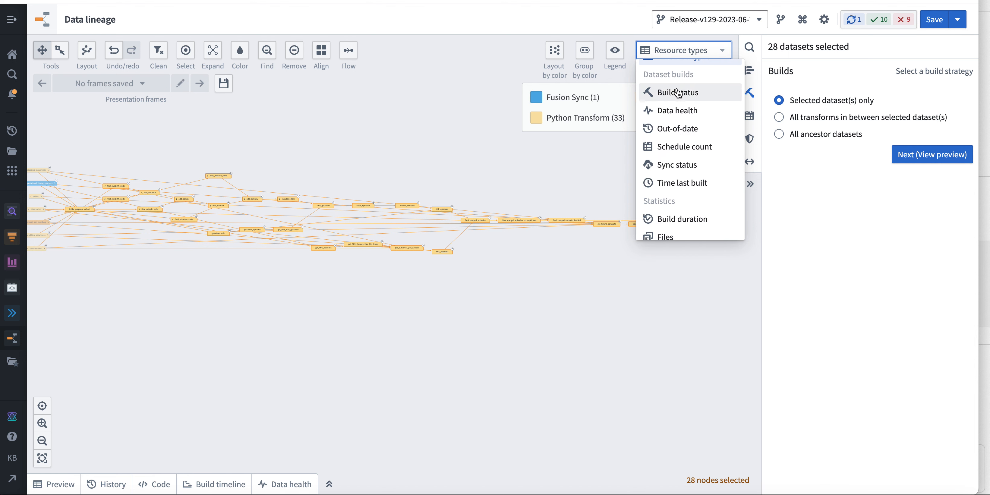
{"action": "left_click", "coordinate": [662, 91]}
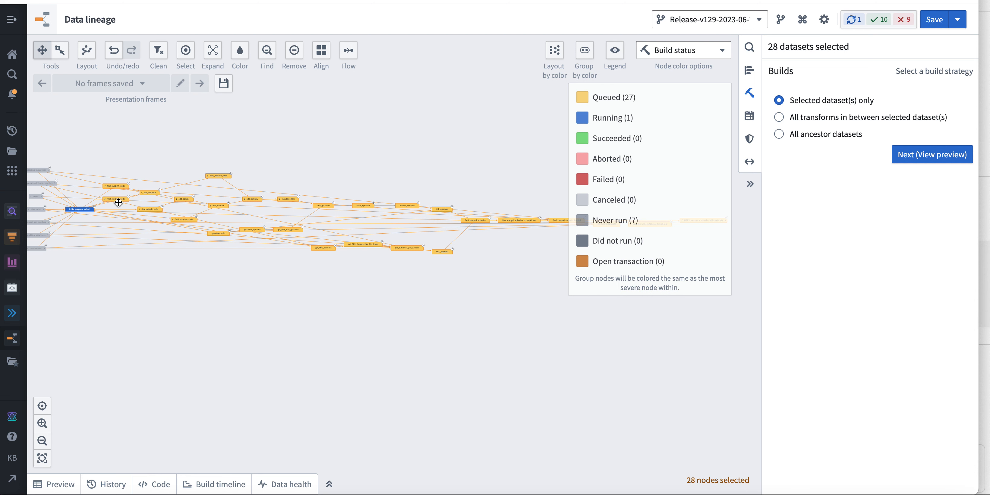
- Check the build progress on the graph, view the measurement source dataset's details, and clear the node selection
{"action": "mouse_move", "coordinate": [446, 213]}
{"action": "left_click_drag", "start_coordinate": [86, 273], "coordinate": [129, 279]}
{"action": "mouse_move", "coordinate": [68, 258]}
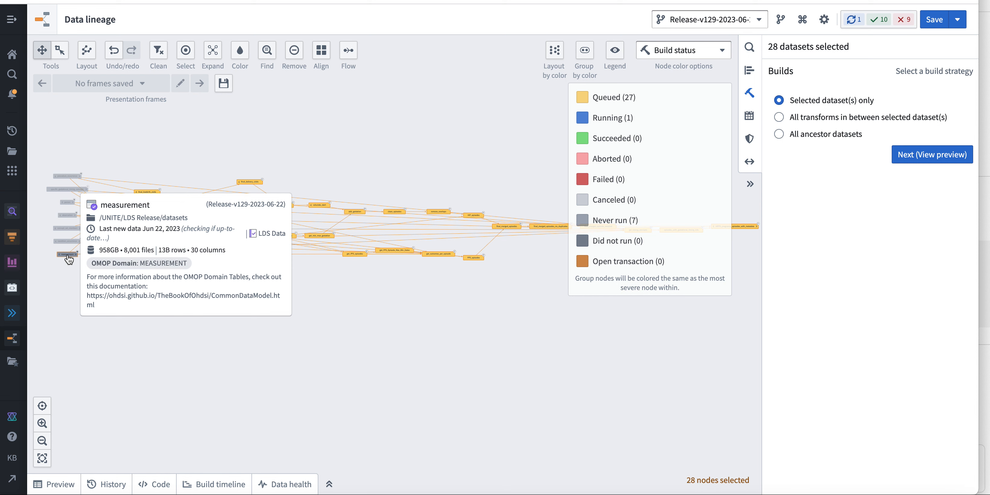
{"action": "left_click", "coordinate": [402, 332]}
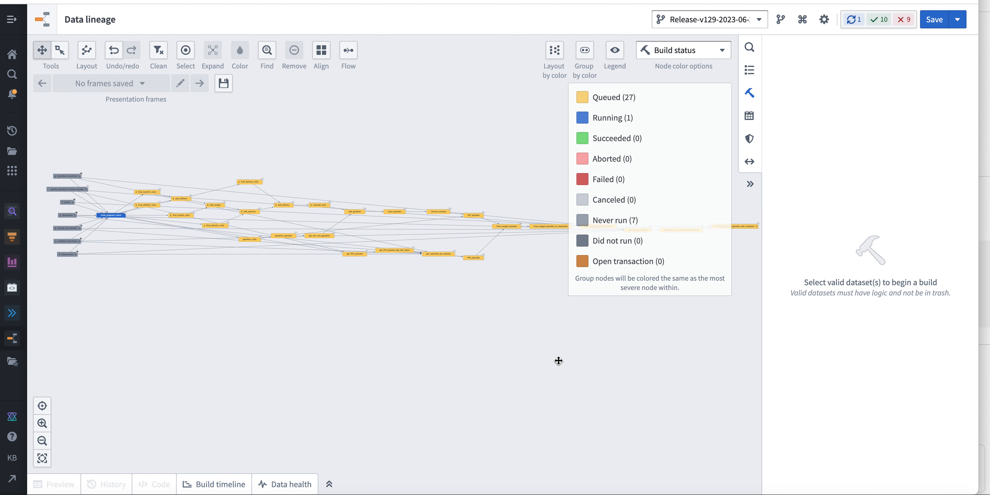
{"action": "left_click_drag", "start_coordinate": [531, 396], "coordinate": [526, 443]}
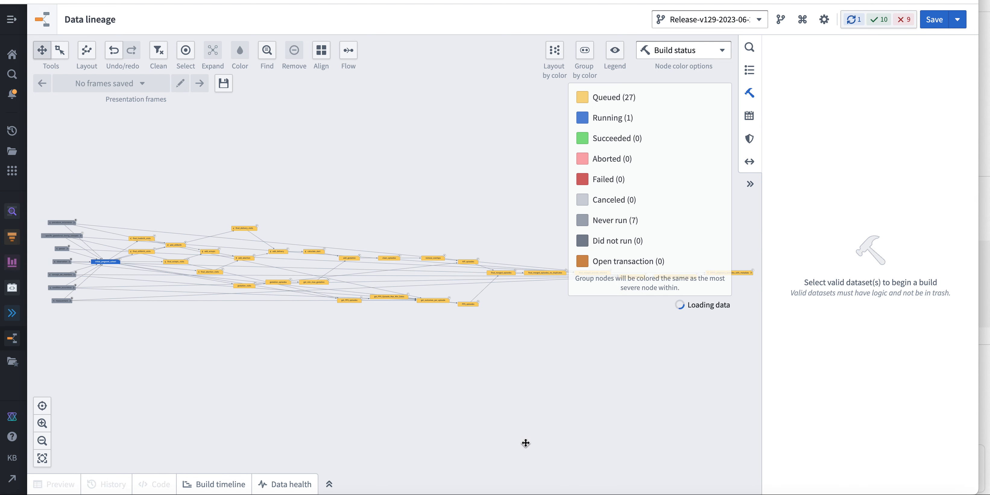